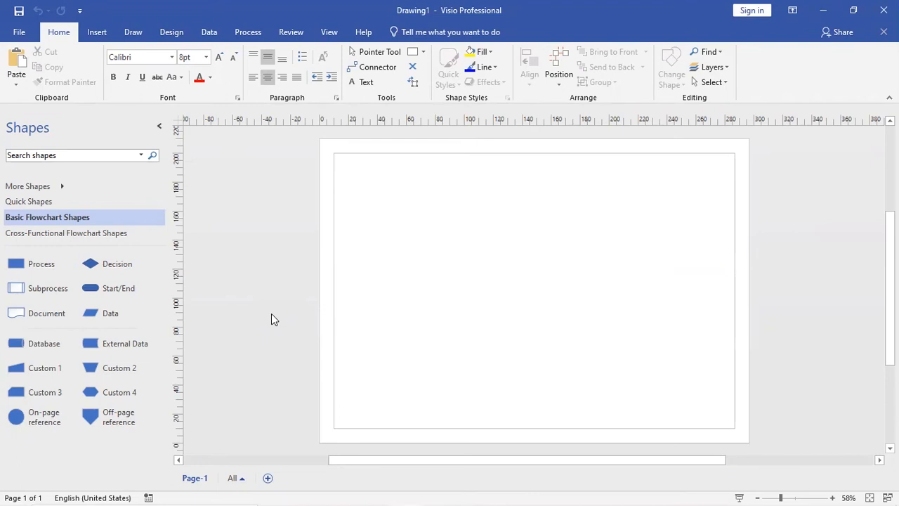
Step: Place a Start/End shape at the upper centre of the blank page and label it "Start"
left_click_drag(120, 288, 530, 182)
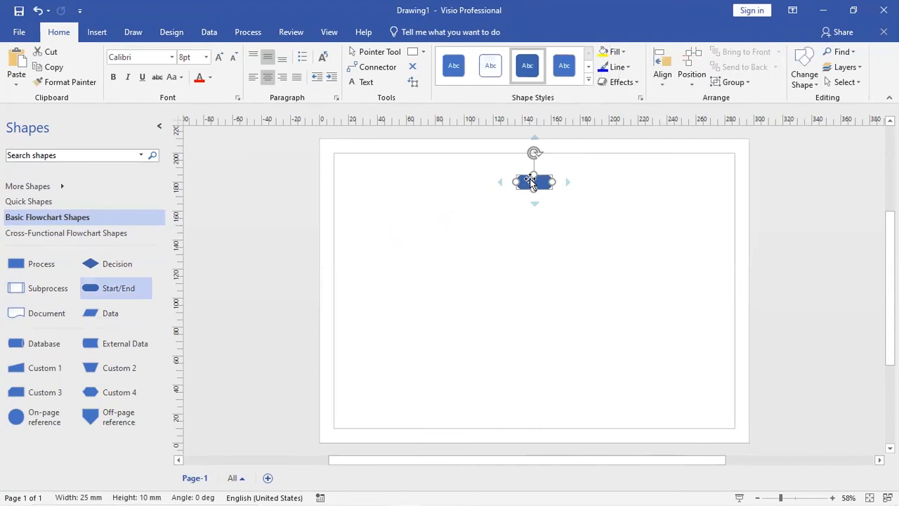
double_click(530, 182)
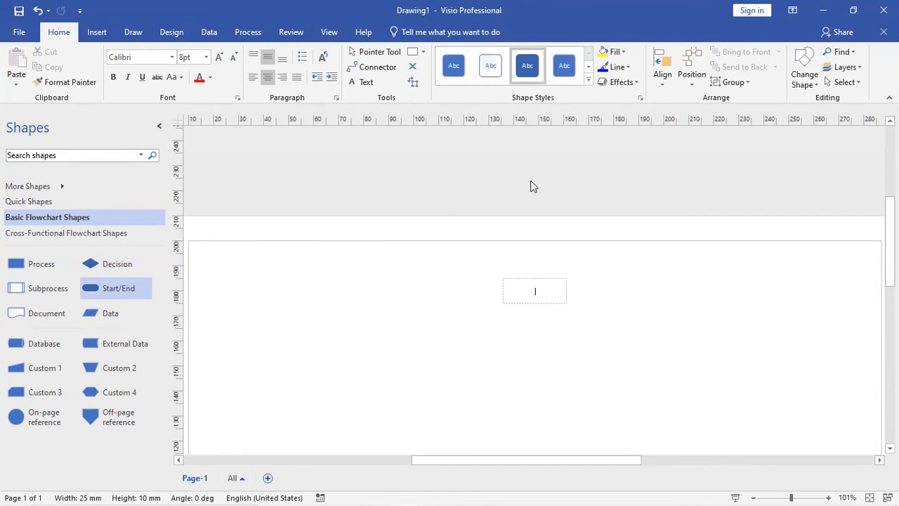
type("Start")
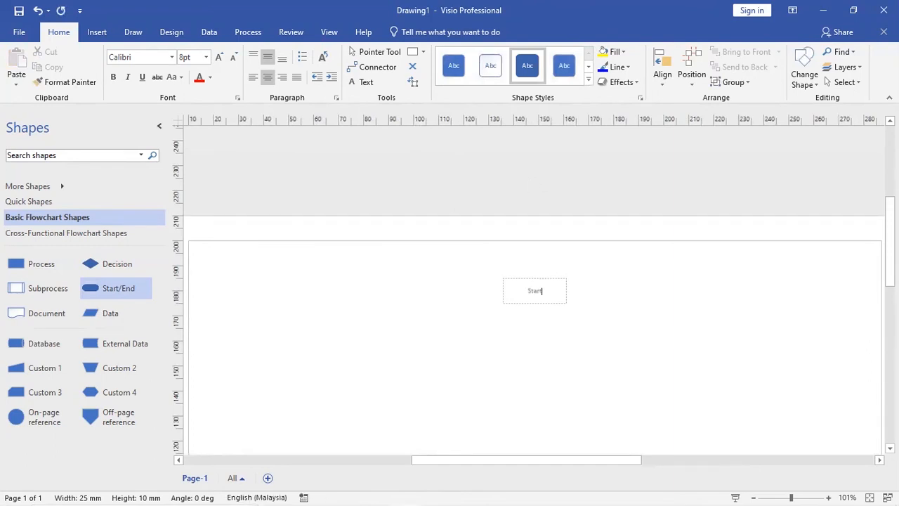
left_click(533, 337)
Step: Add a connected Process shape below the Start shape and label it "Switch on Plug"
left_click(537, 184)
mouse_move(534, 203)
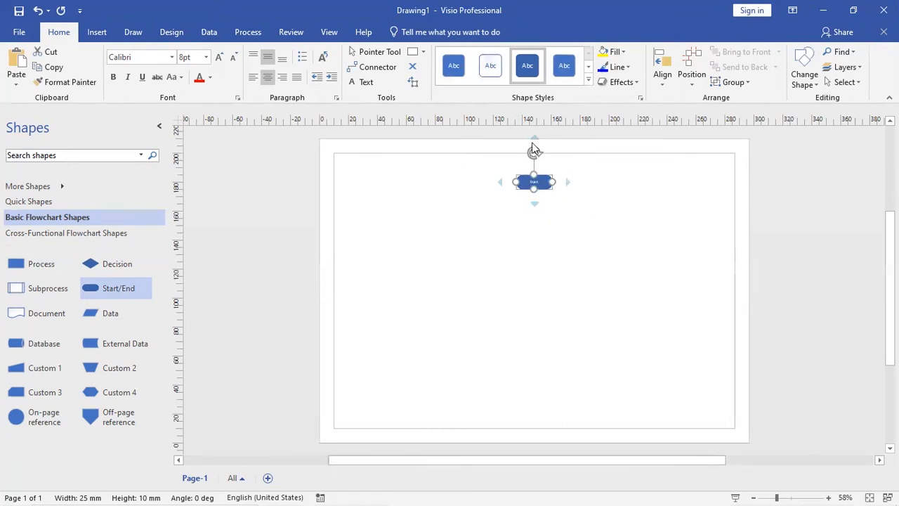
mouse_move(498, 184)
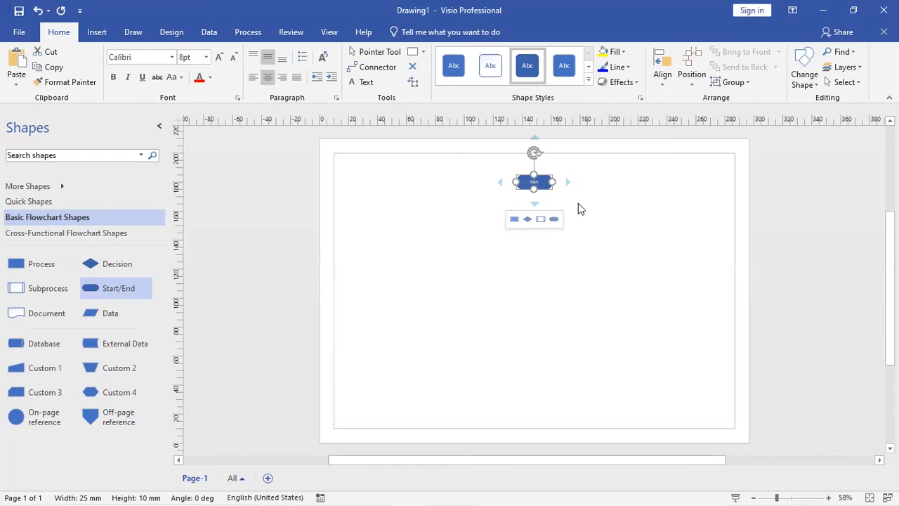
left_click(516, 226)
double_click(530, 223)
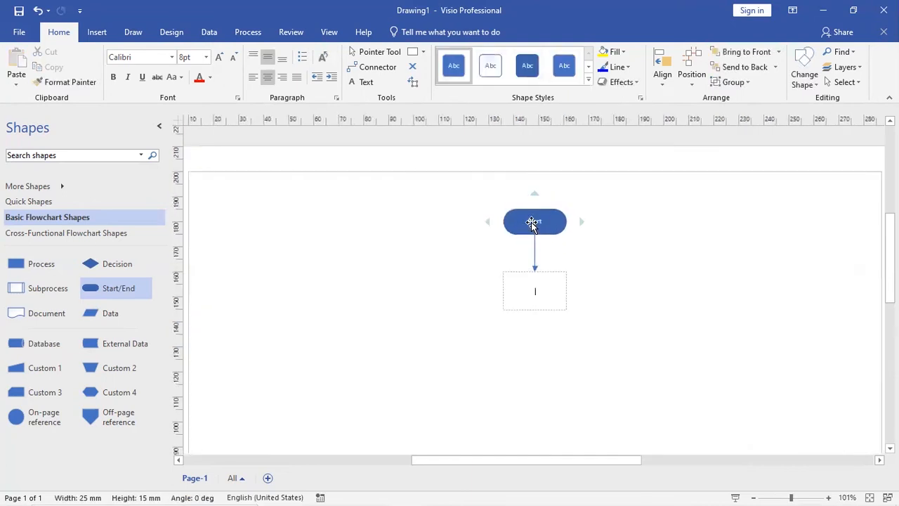
type("Switch ")
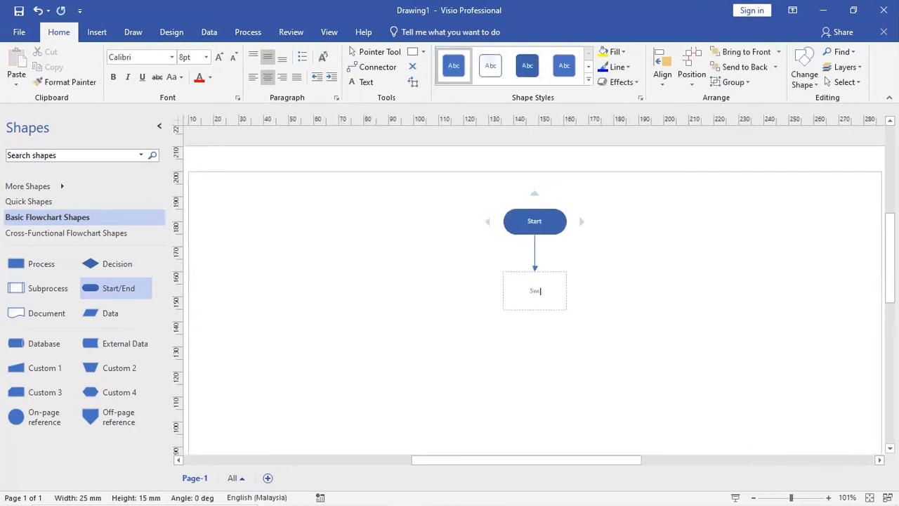
type("on Plug")
left_click(587, 334)
key("ctrl+shift+w")
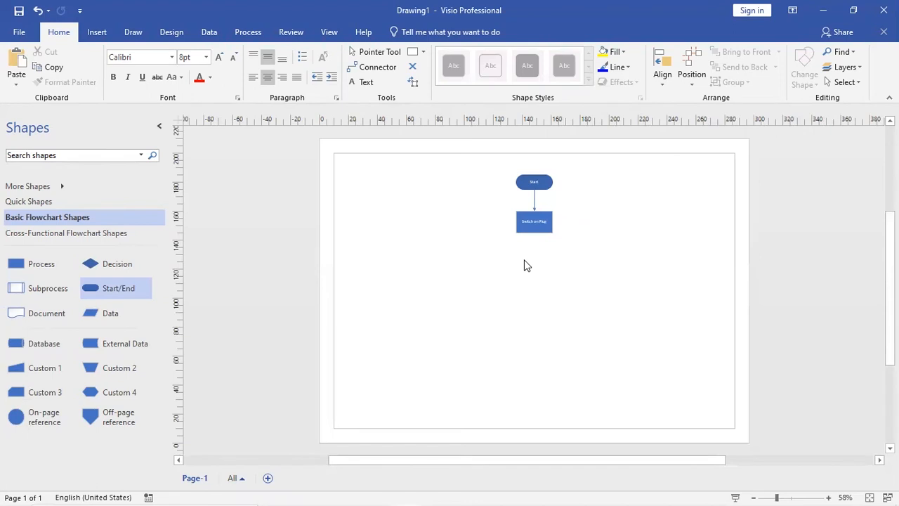
Step: Add a connected Process shape below "Switch on Plug" and label it "Check Power Lights Indicator"
mouse_move(536, 232)
left_click(514, 262)
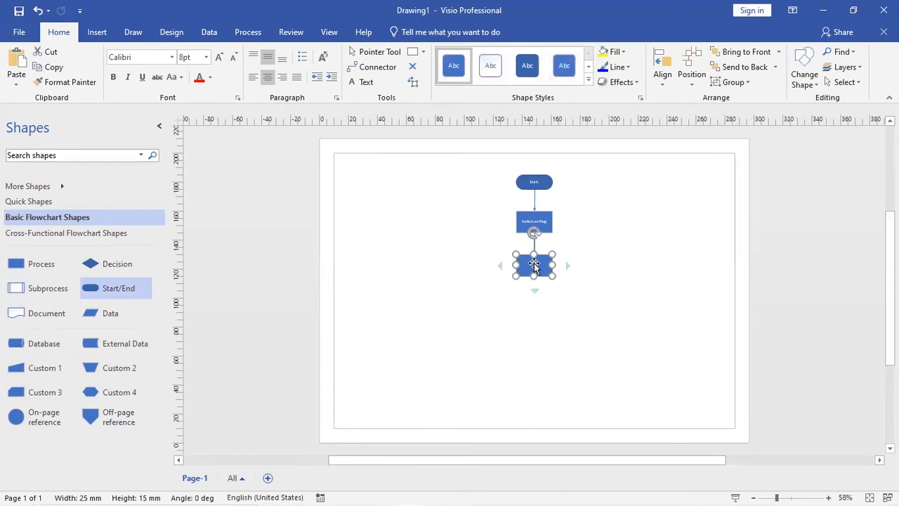
double_click(534, 264)
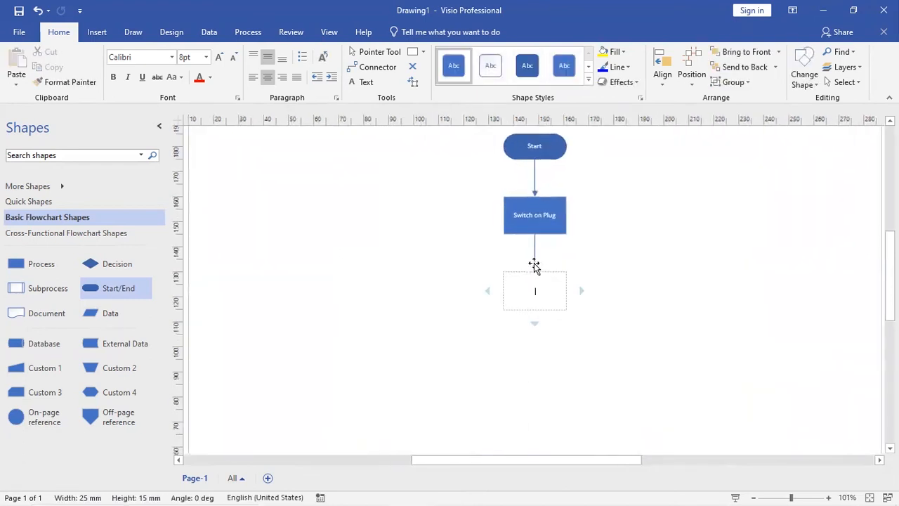
type("Check Power Lights Indicator")
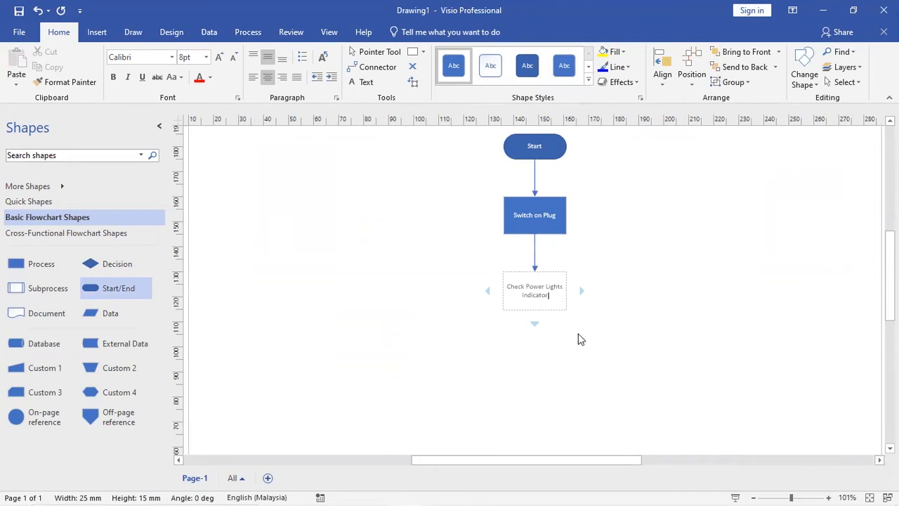
left_click(580, 339)
key("ctrl+shift+w")
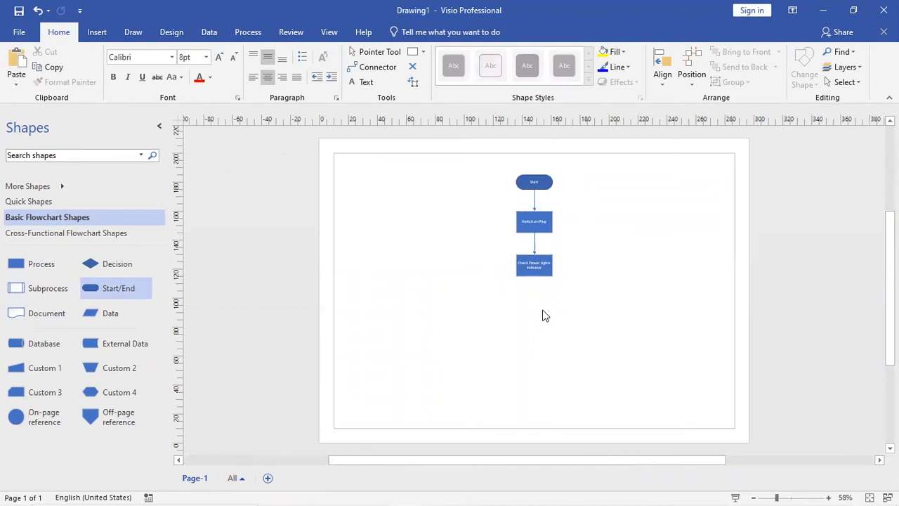
Step: Add a connected Decision shape to the right of "Check Power Lights Indicator" and label it "On"
mouse_move(539, 270)
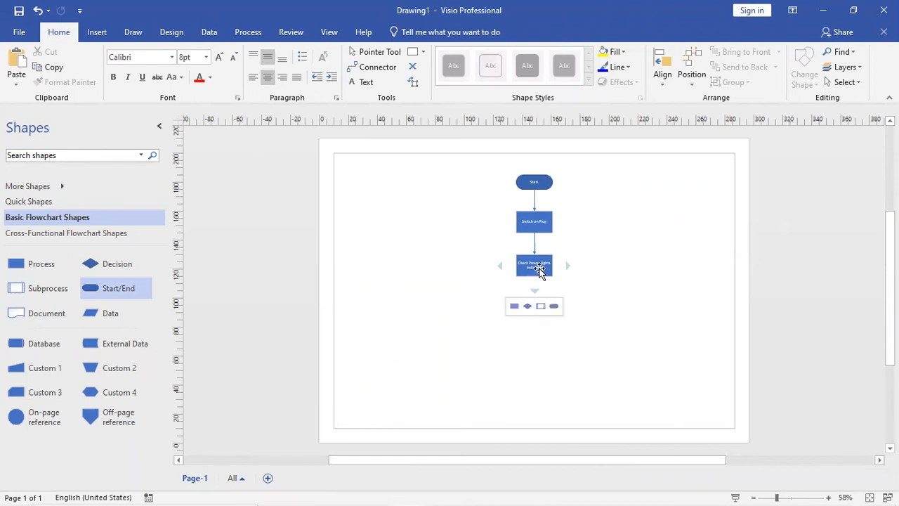
mouse_move(569, 269)
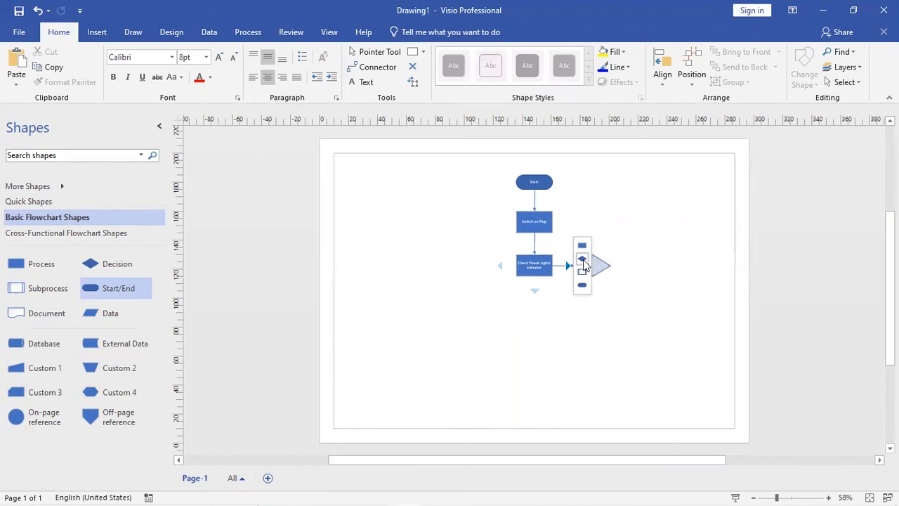
left_click(582, 260)
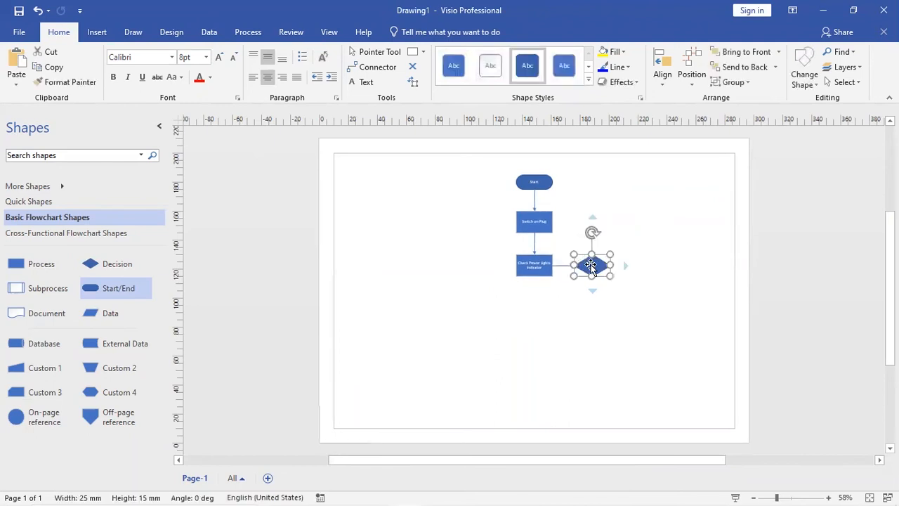
double_click(591, 268)
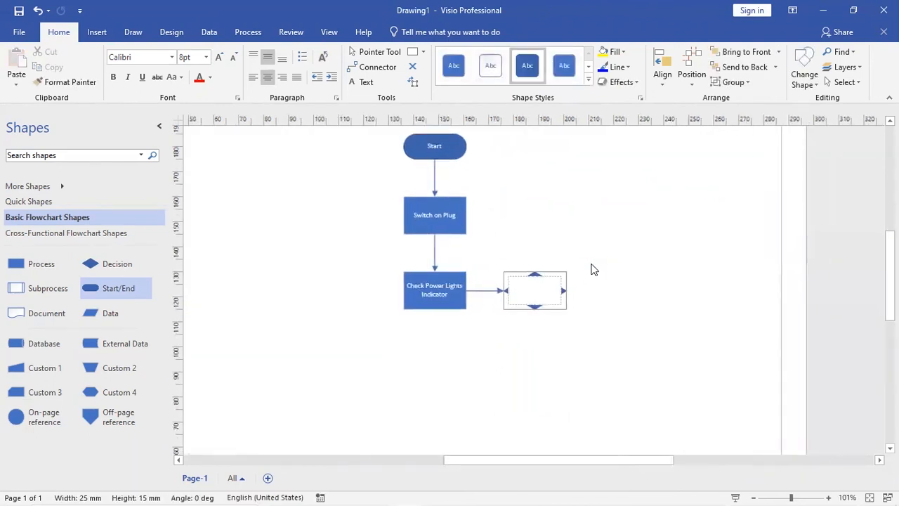
type("On")
left_click(485, 338)
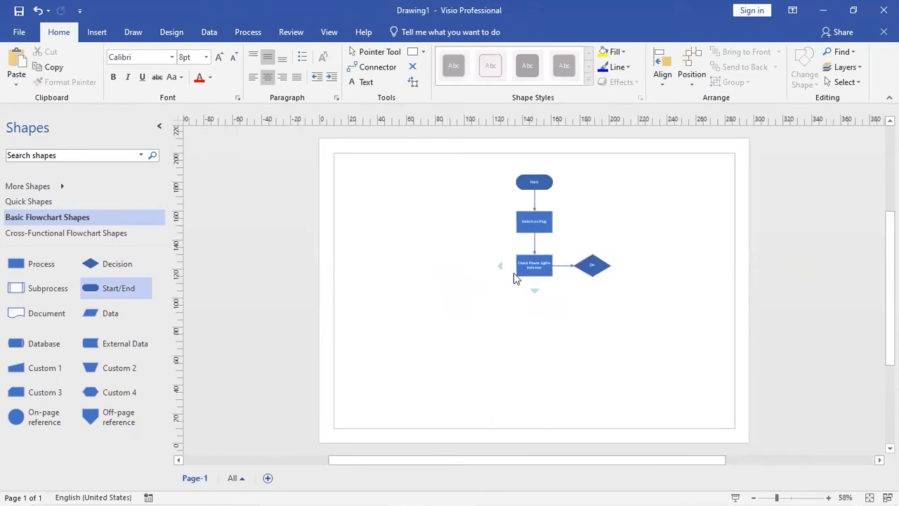
Step: Add a connected Decision shape to the left of "Check Power Lights Indicator" and label it "Off"
mouse_move(501, 271)
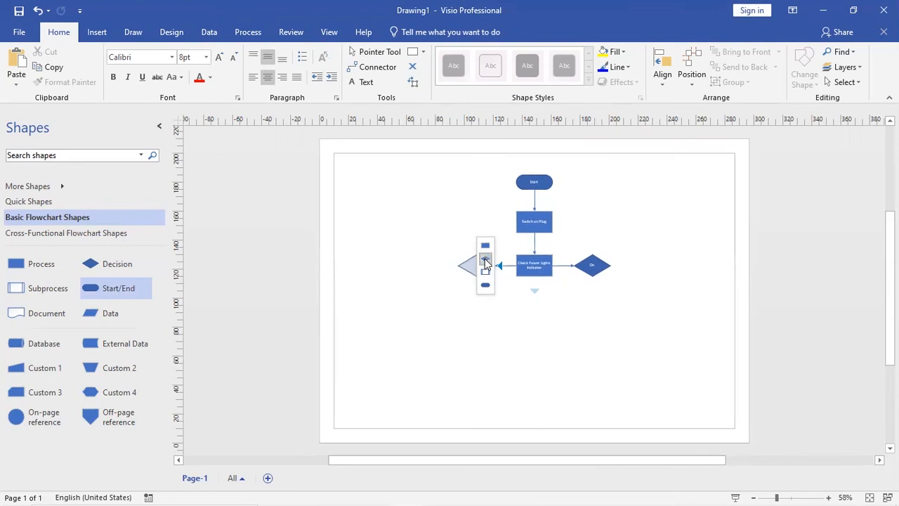
left_click(485, 259)
double_click(478, 268)
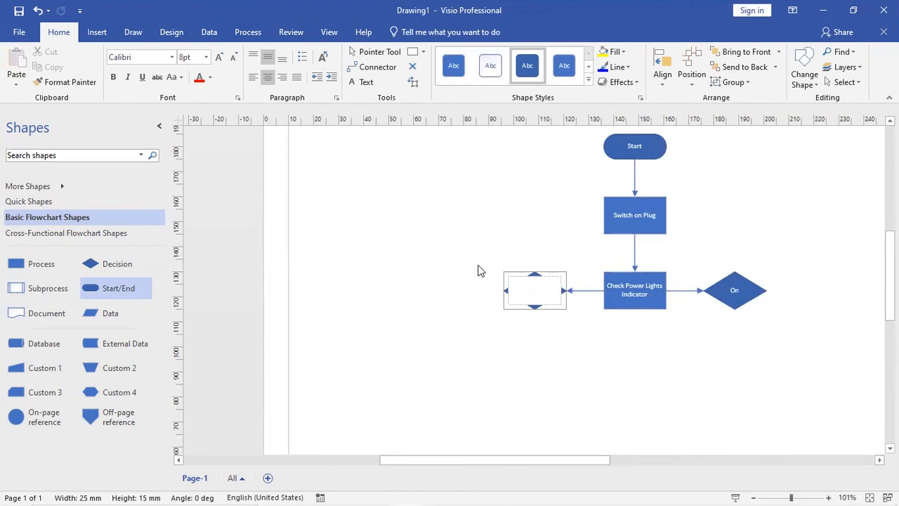
type("Off")
left_click(710, 352)
key("ctrl+shift+w")
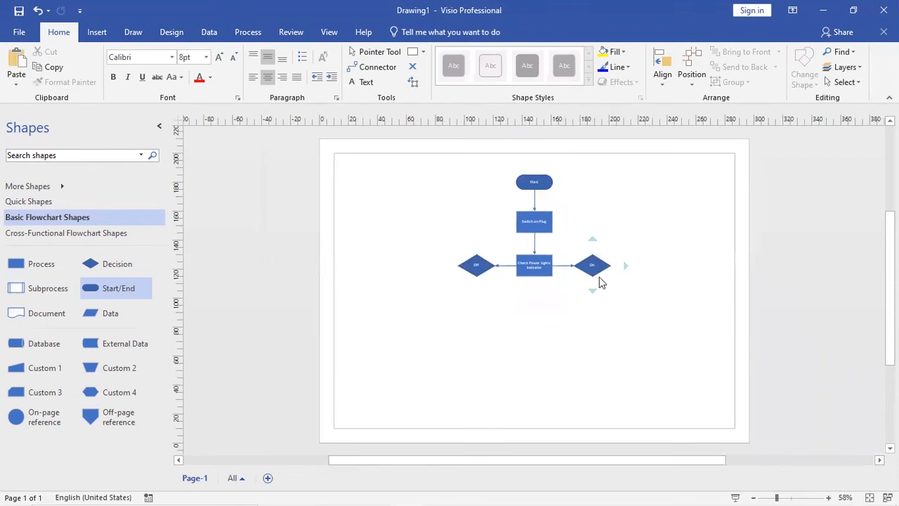
Step: Add a connected Process shape below the "On" decision and label it "Screen Appear"
mouse_move(593, 291)
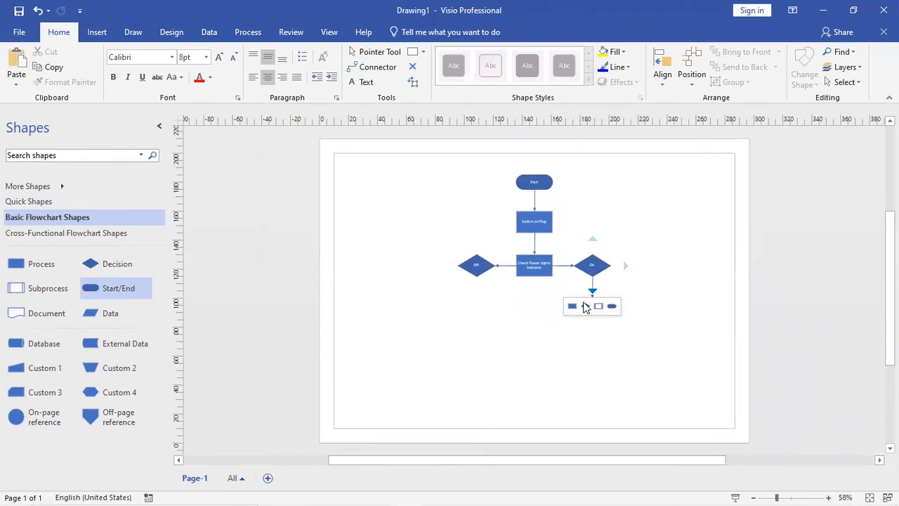
left_click(572, 306)
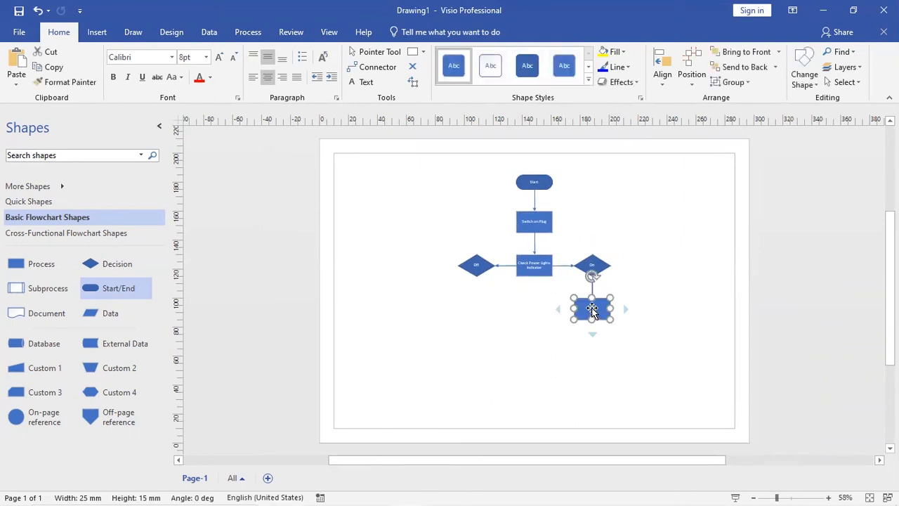
right_click(592, 312)
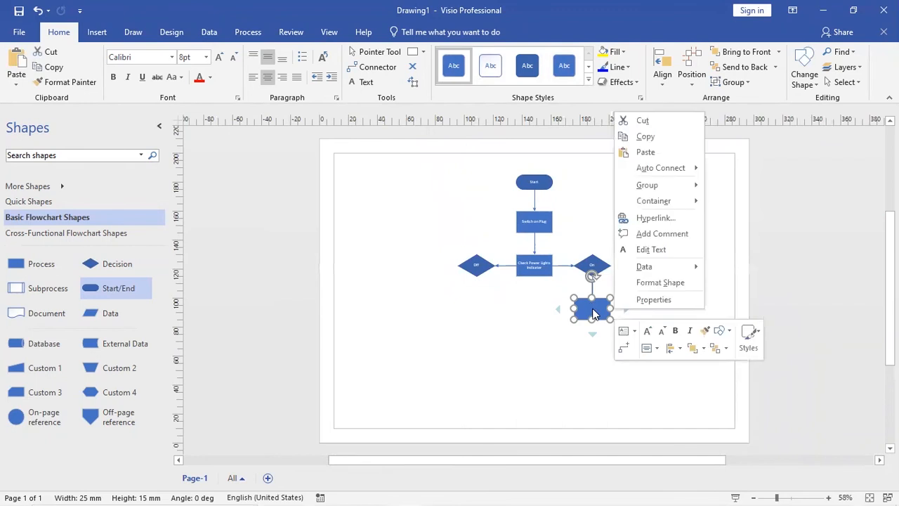
left_click(651, 249)
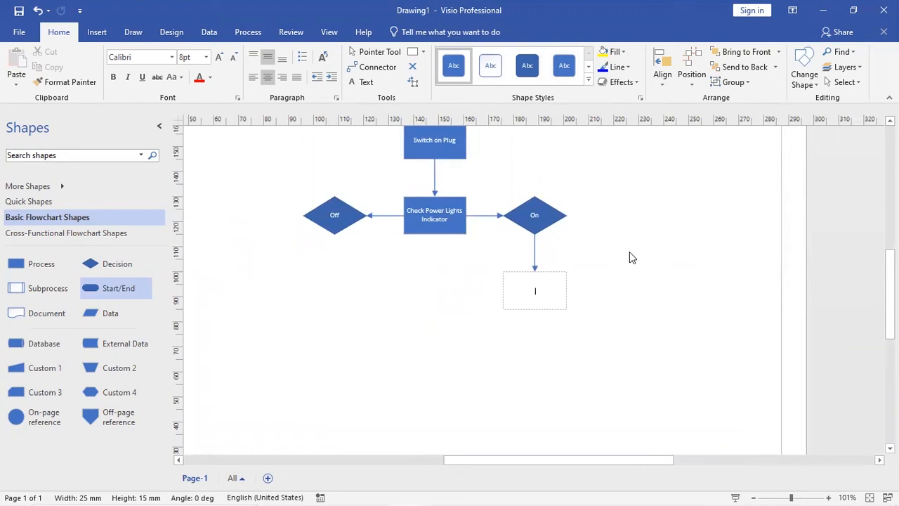
type("Screen Appear")
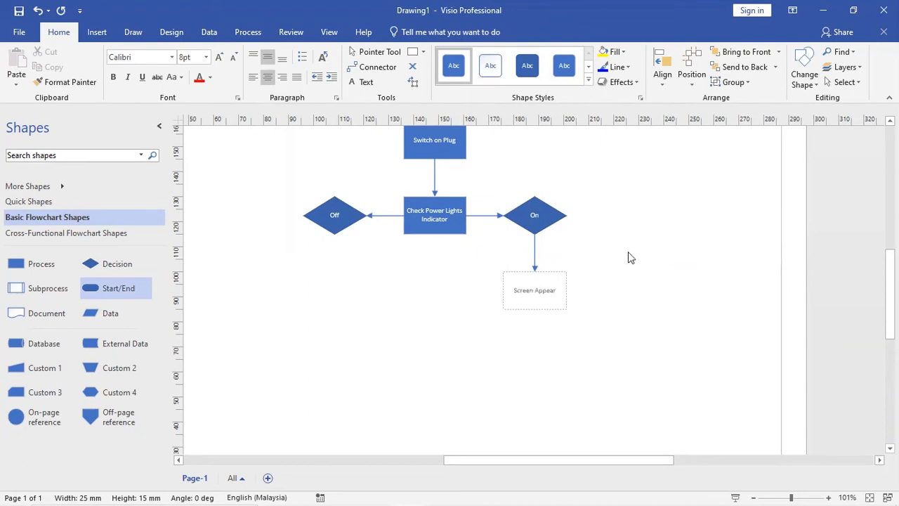
Step: Add a connected Start/End shape below "Screen Appear" and label it "End"
mouse_move(534, 327)
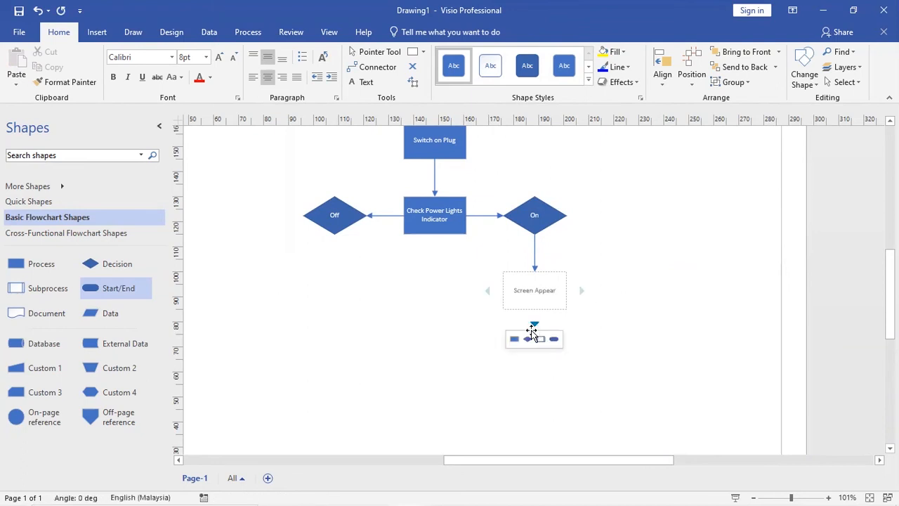
left_click(554, 338)
key("ctrl+shift+w")
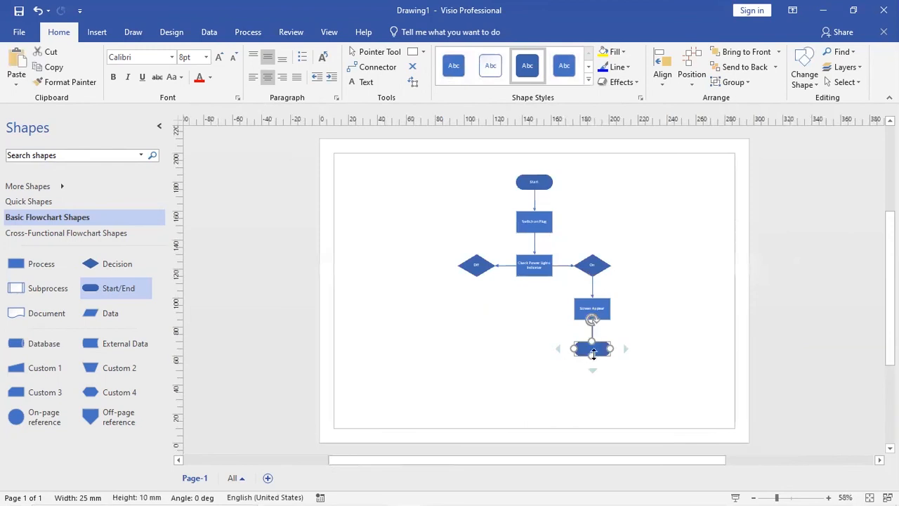
double_click(595, 347)
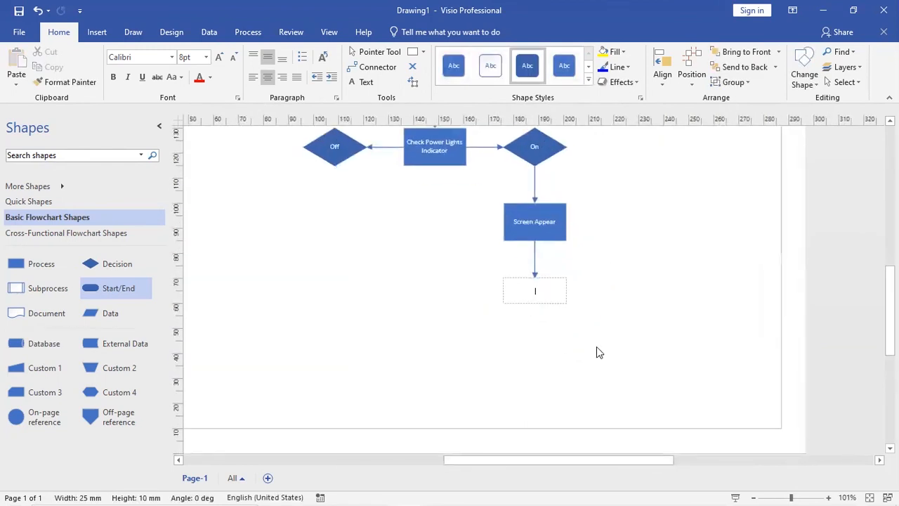
type("End")
left_click(596, 348)
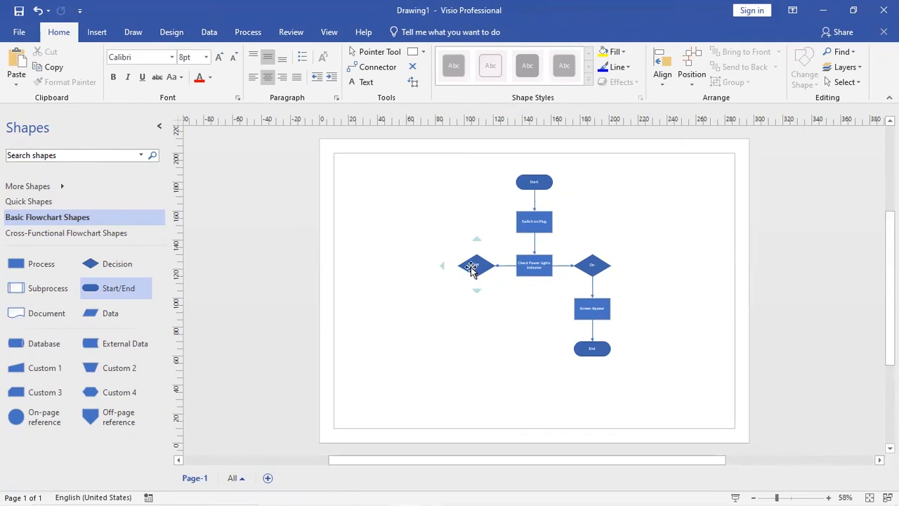
Step: Add a connected Process shape below the "Off" decision and label it "Repair TV"
mouse_move(475, 291)
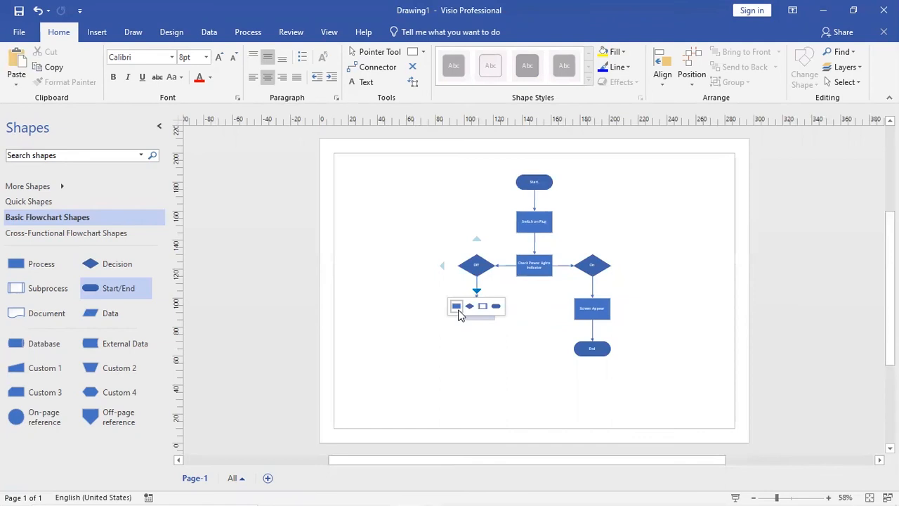
left_click(457, 306)
double_click(476, 309)
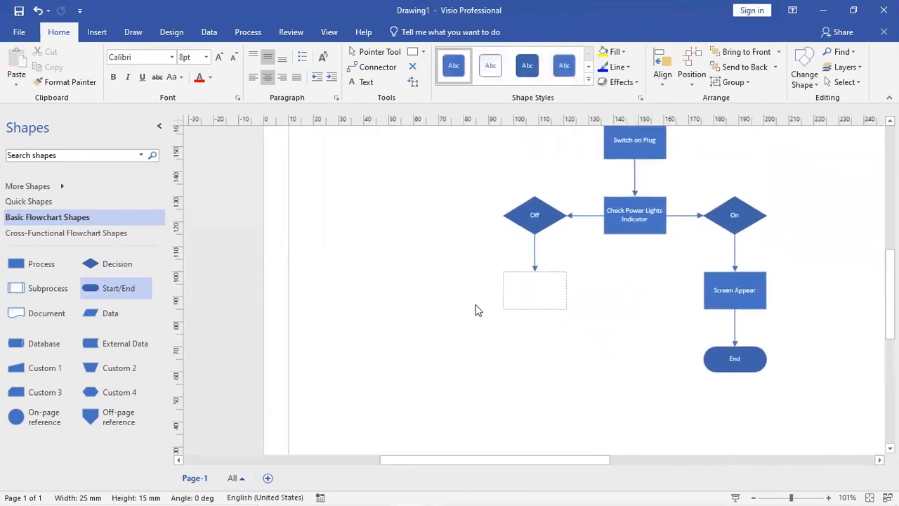
type("C")
type("Repair ")
type("TV")
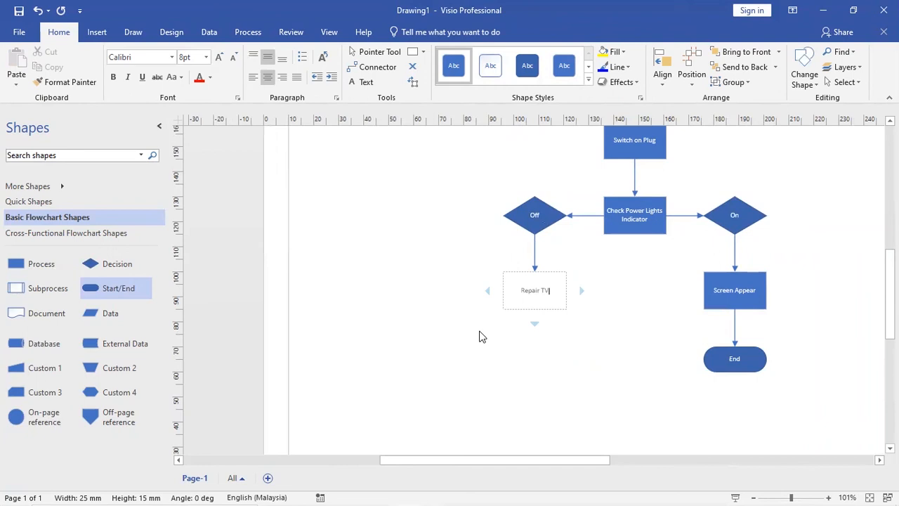
Step: Add a connected Decision shape below "Repair TV" and label it "Yes"
mouse_move(534, 325)
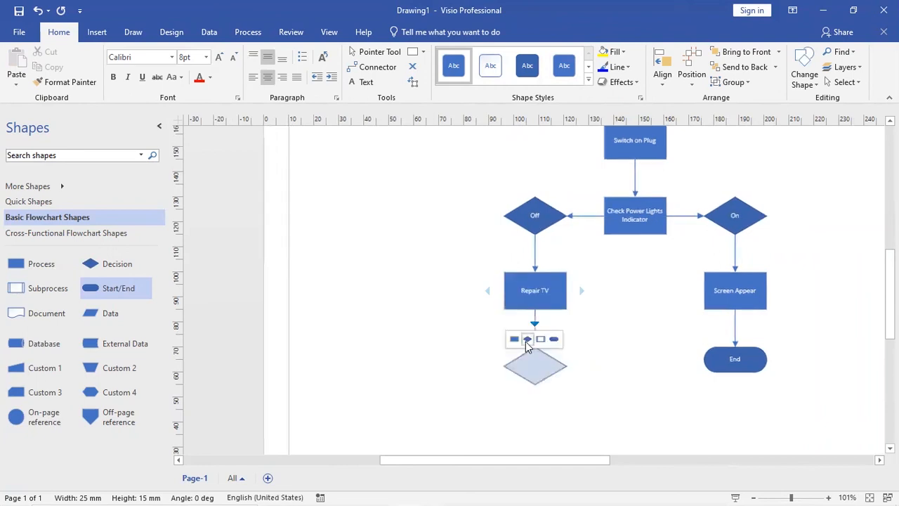
left_click(527, 342)
key("ctrl+shift+w")
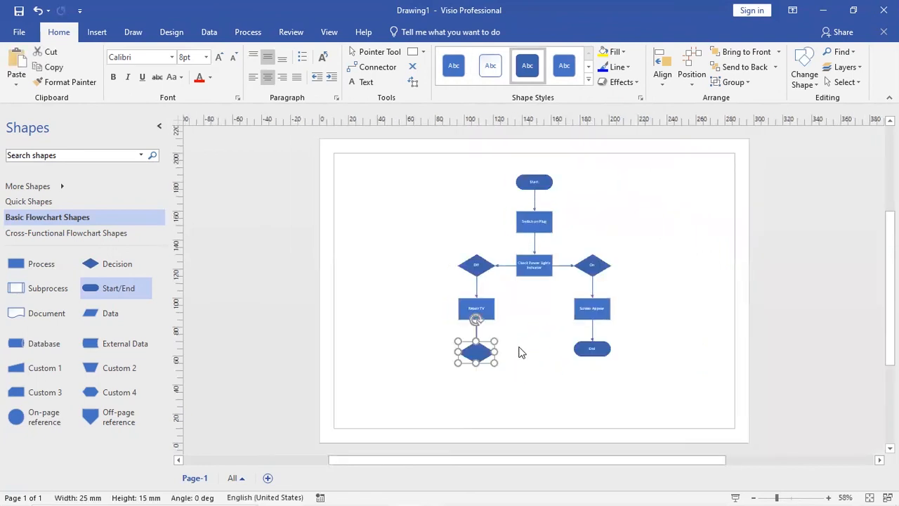
double_click(473, 351)
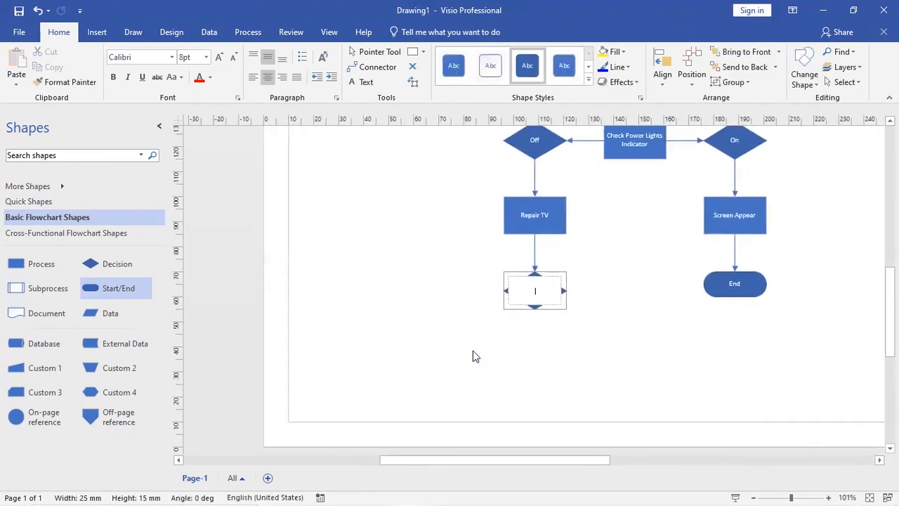
type("Yea")
Step: Add a connected Start/End shape below the "Yes" decision and label it "End"
mouse_move(532, 322)
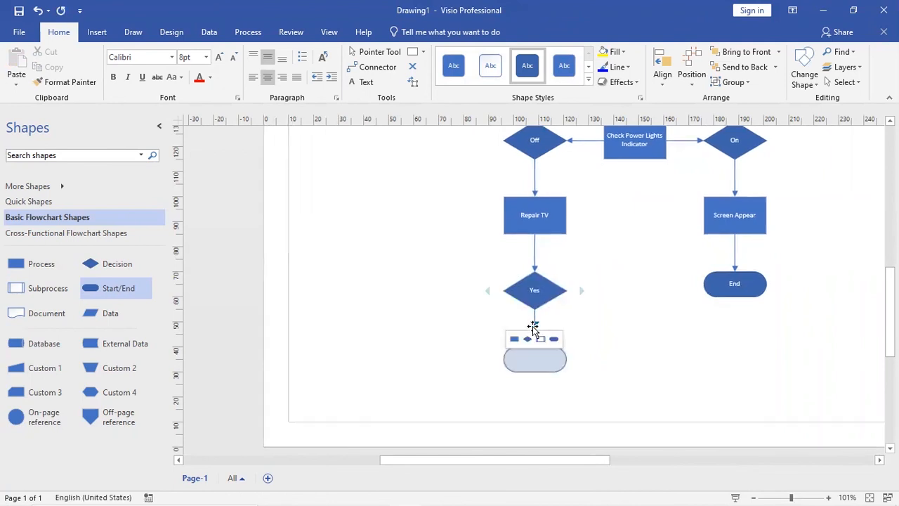
left_click(554, 340)
key("ctrl+shift+w")
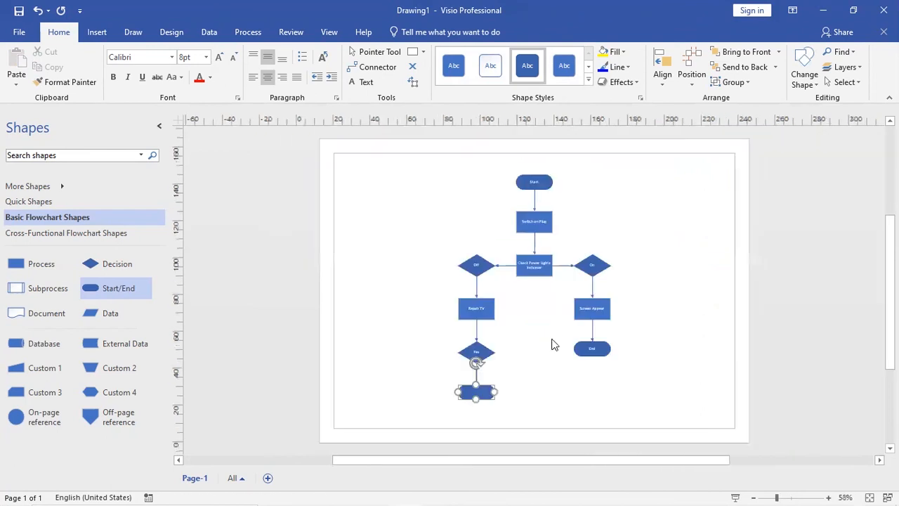
double_click(476, 392)
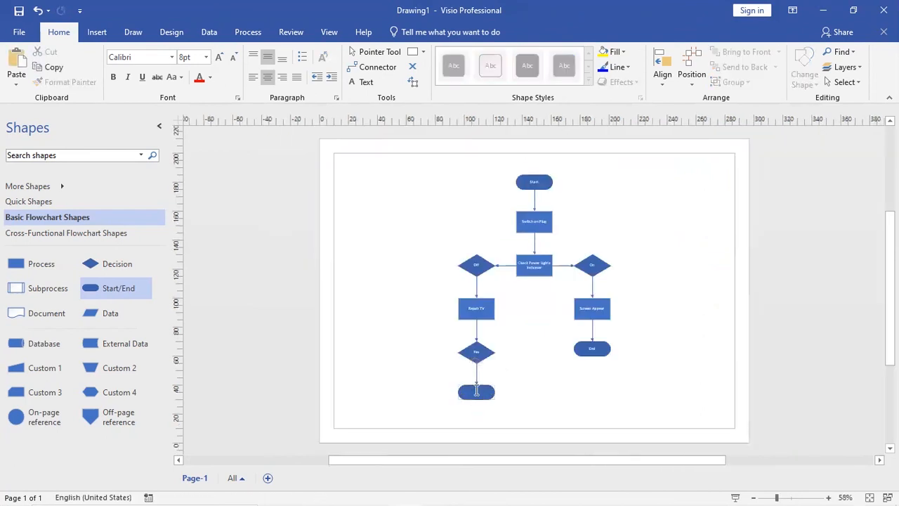
type("End")
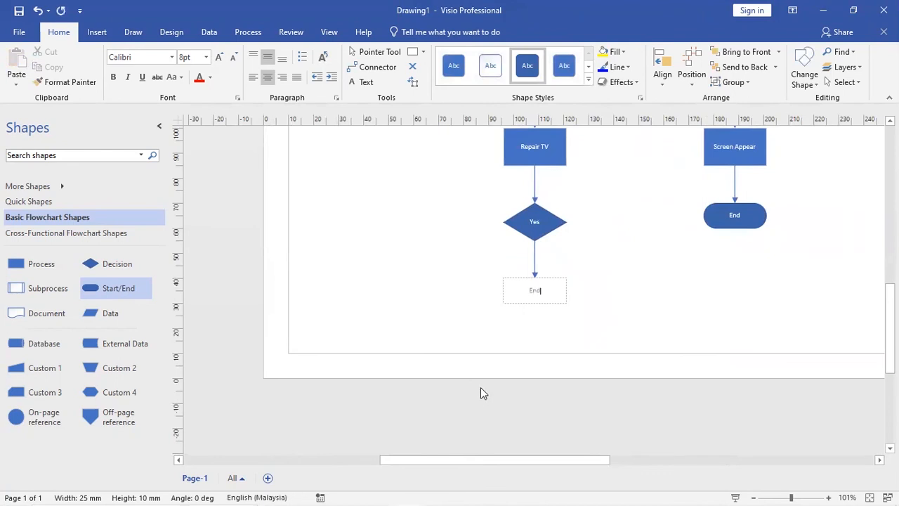
left_click(485, 267)
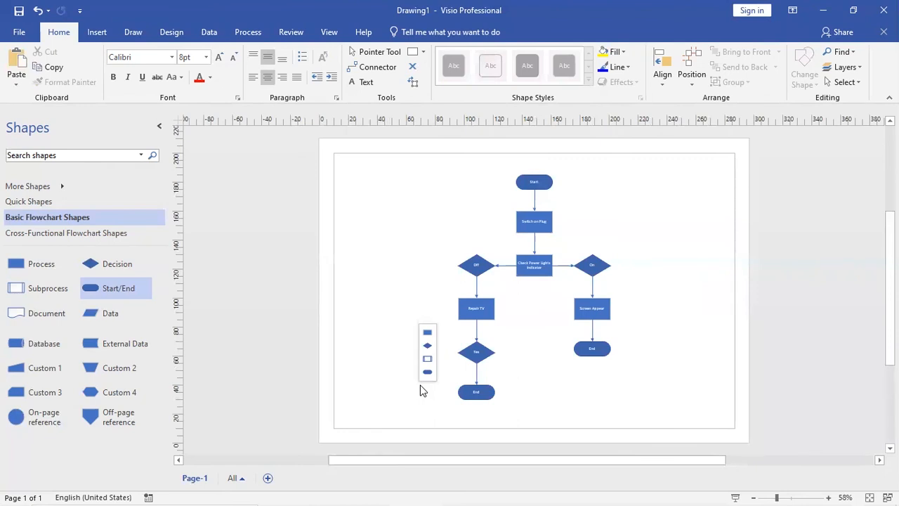
Step: Add a connected Decision shape to the left of "Repair TV" and label it "No"
mouse_move(442, 310)
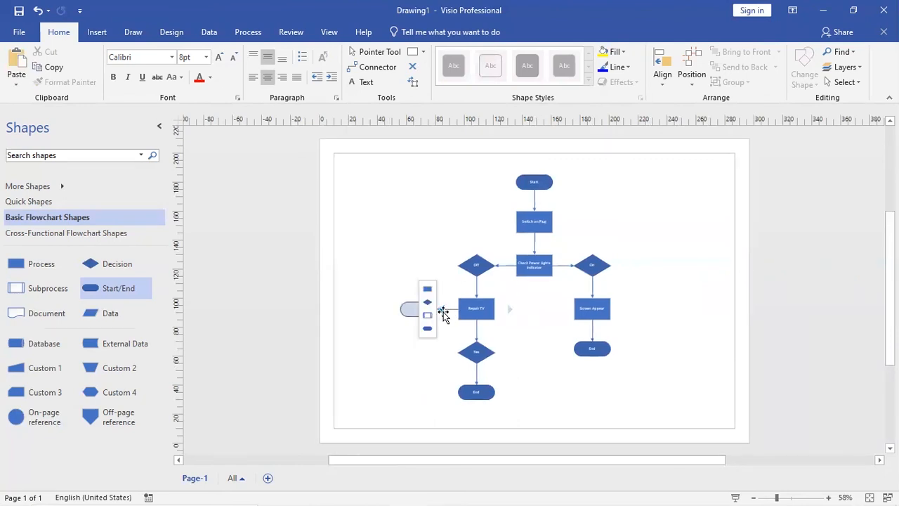
left_click(428, 302)
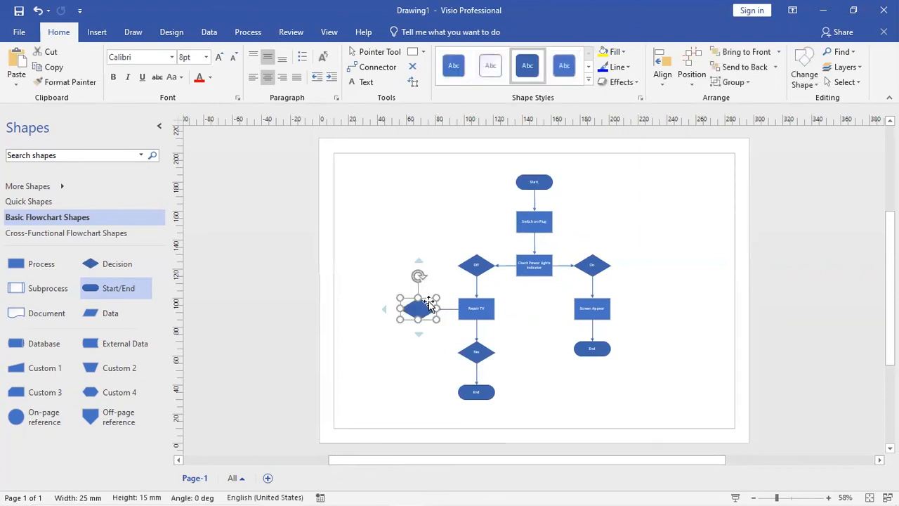
double_click(420, 309)
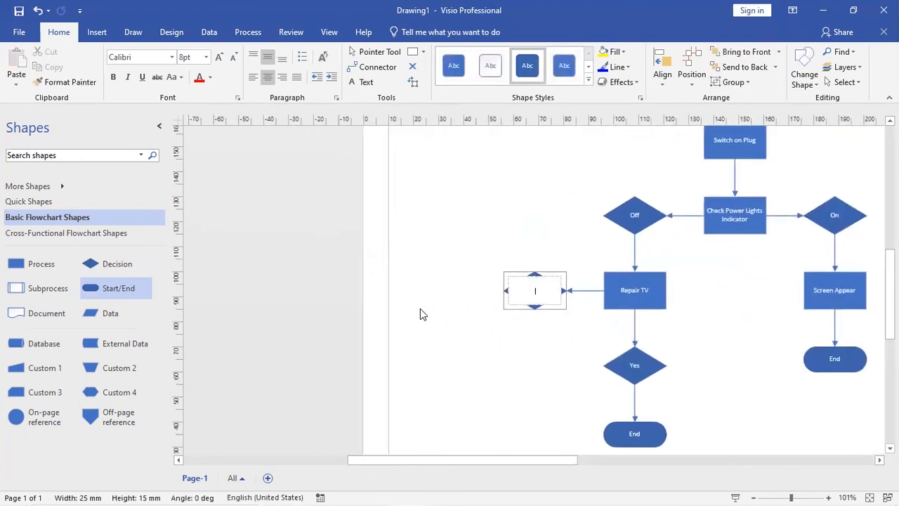
type("No")
left_click(536, 342)
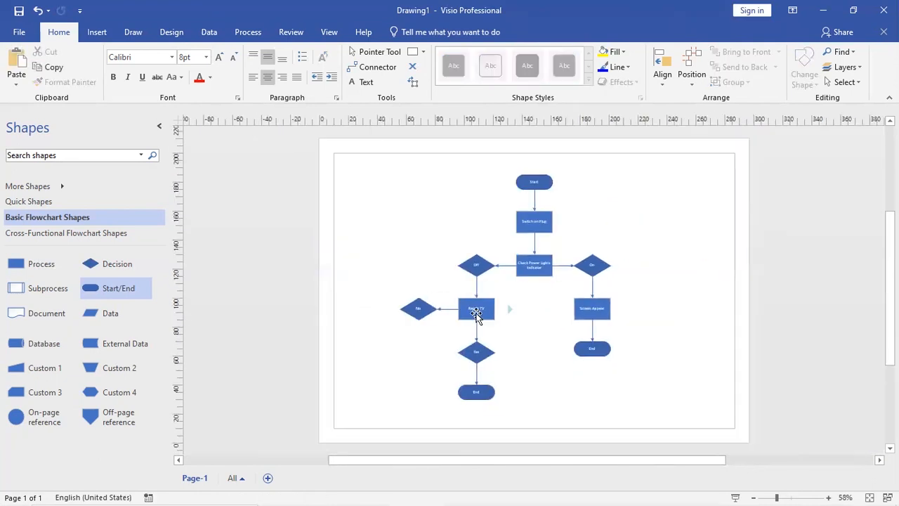
Step: Add a connected Process shape below the "No" decision and label it "Buy New TV"
mouse_move(417, 334)
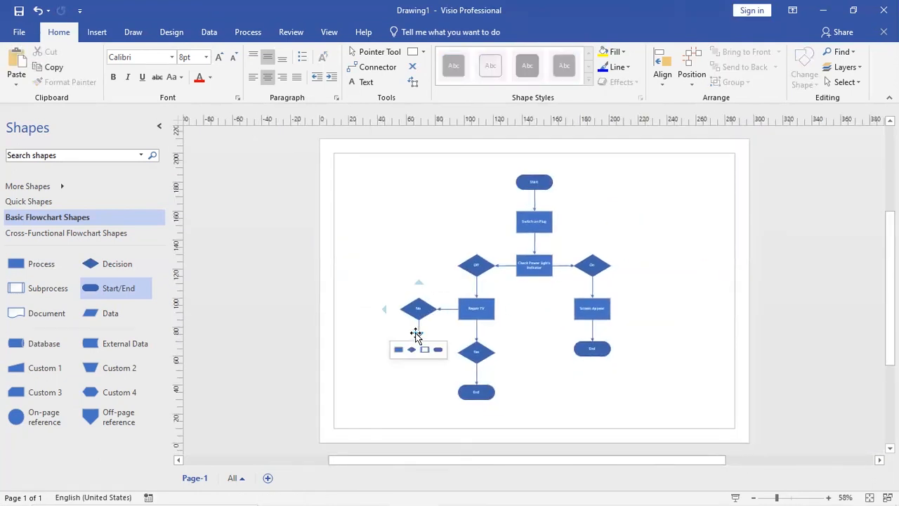
left_click(396, 351)
double_click(416, 353)
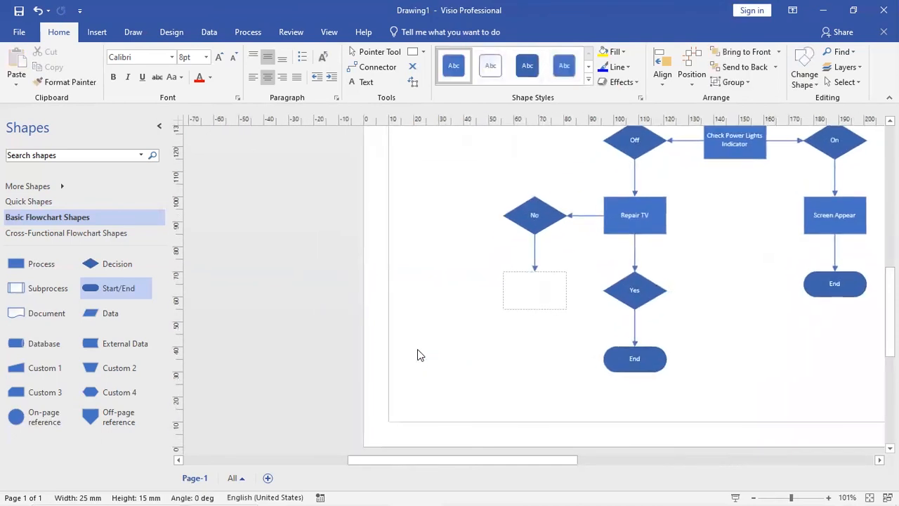
type("Buy New TV")
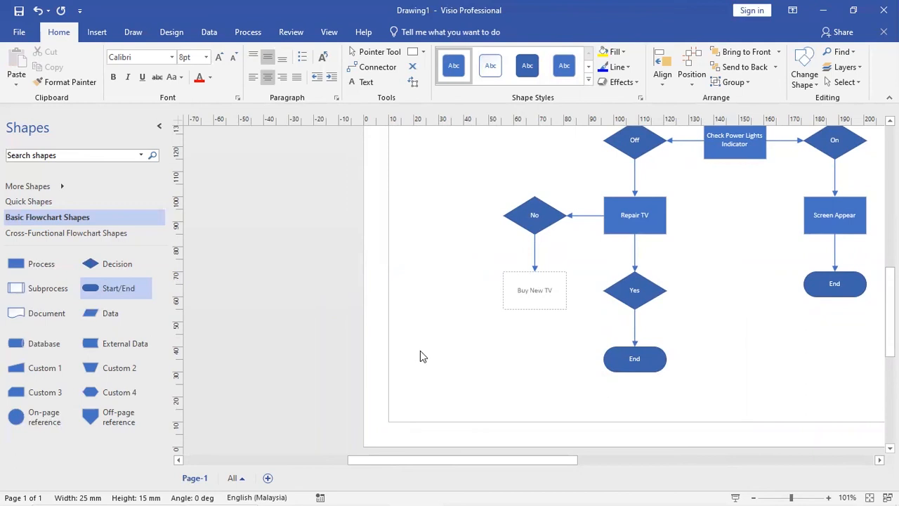
Step: Add a connected Start/End shape below "Buy New TV" and label it "End"
mouse_move(532, 322)
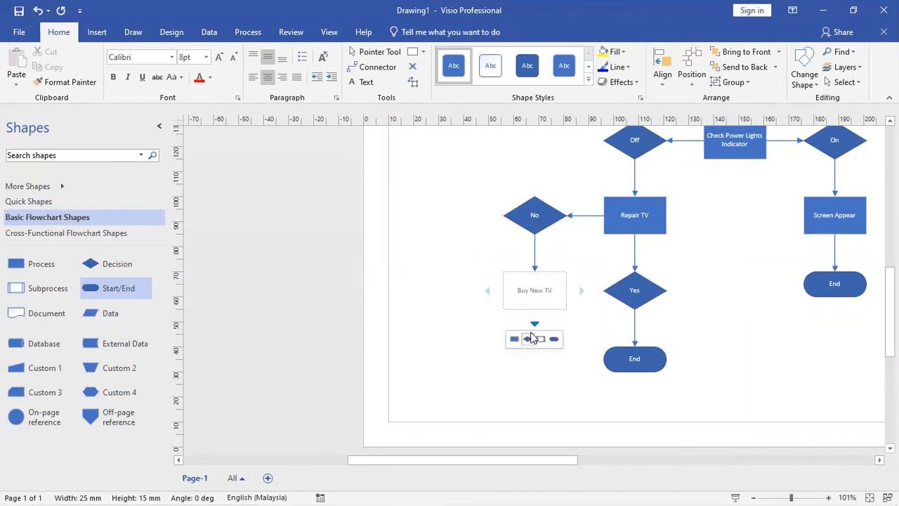
left_click(555, 344)
key("ctrl+shift+w")
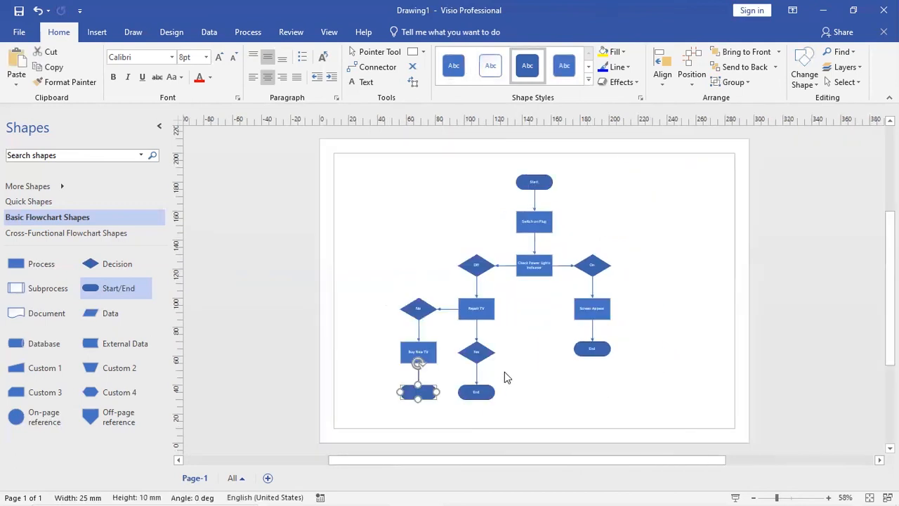
double_click(411, 391)
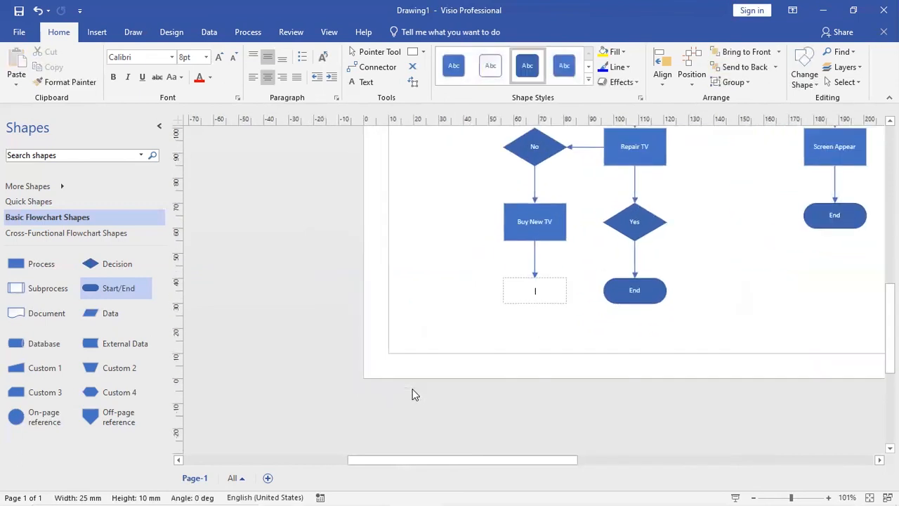
type("End")
left_click(453, 342)
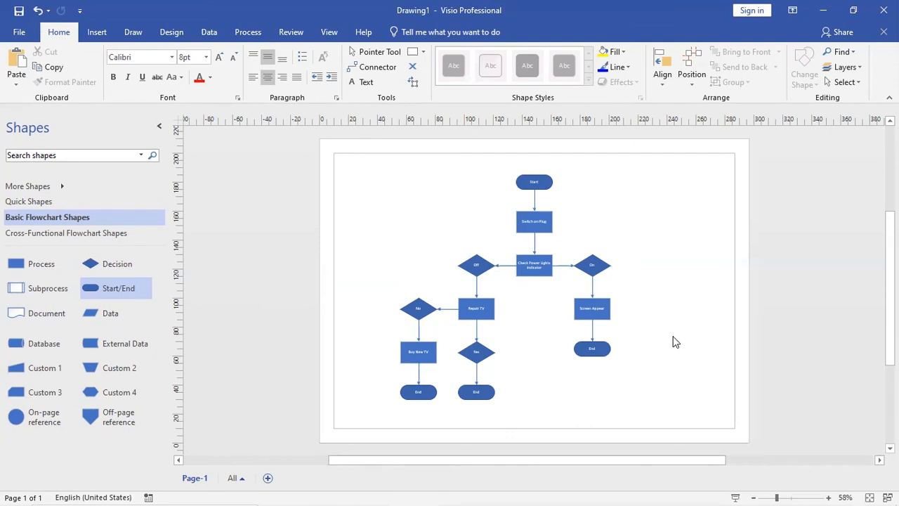
Step: Select the whole flowchart and move it about 20 mm to the right on the page
left_click_drag(663, 402, 318, 164)
left_click_drag(475, 165, 507, 167)
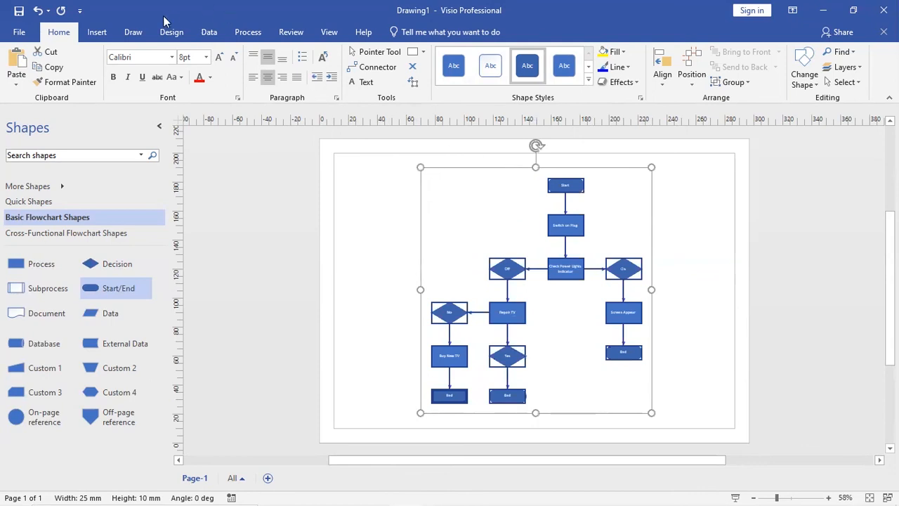
Step: Apply the multicolour theme with blue process shapes and pink decision and Start/End shapes to the flowchart
left_click(170, 36)
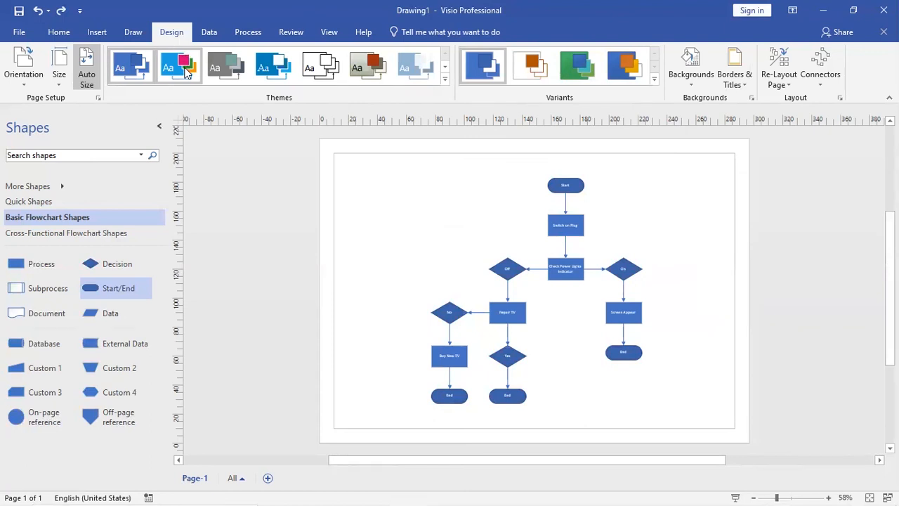
left_click(181, 69)
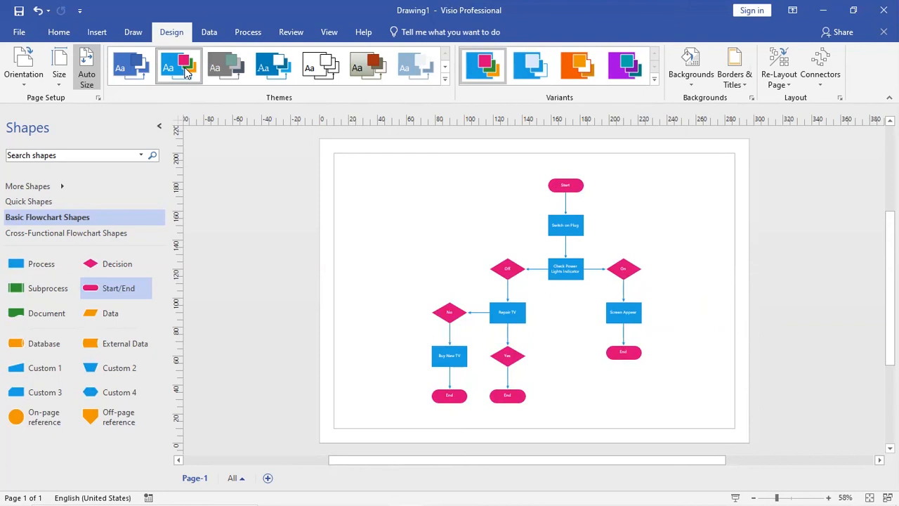
left_click(829, 496)
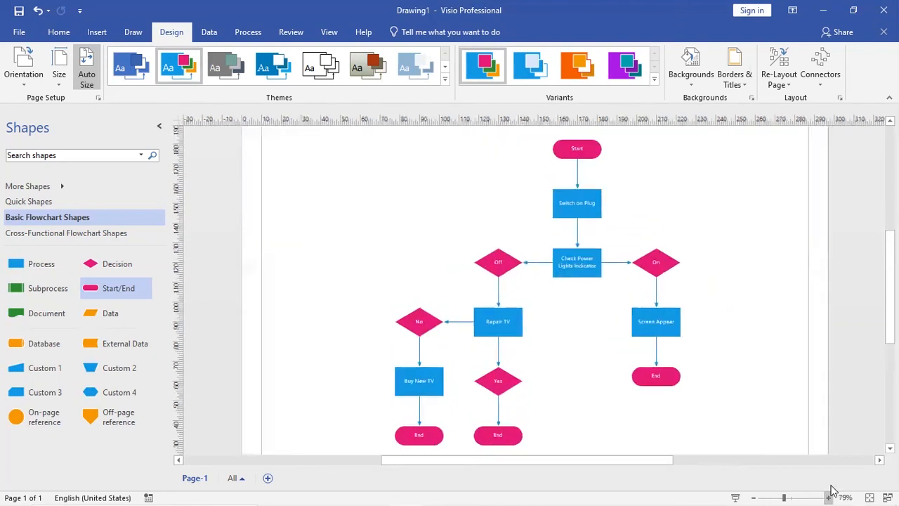